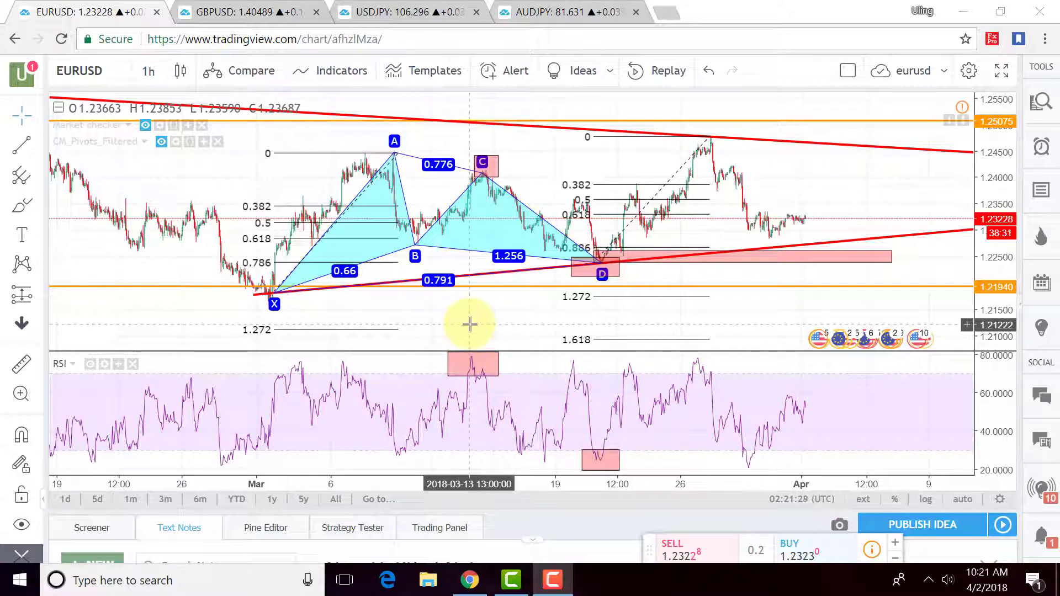
Zoom out the EURUSD chart, then cycle through the GBPUSD and USDJPY chart tabs, ending on GBPUSD.
scroll(442, 201, "down", 2)
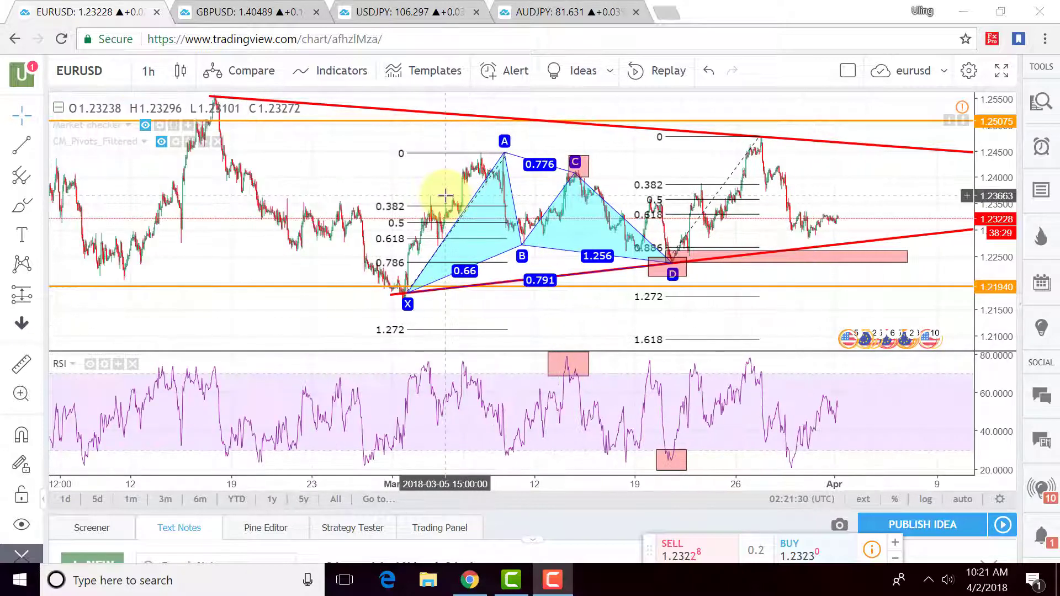
left_click(241, 12)
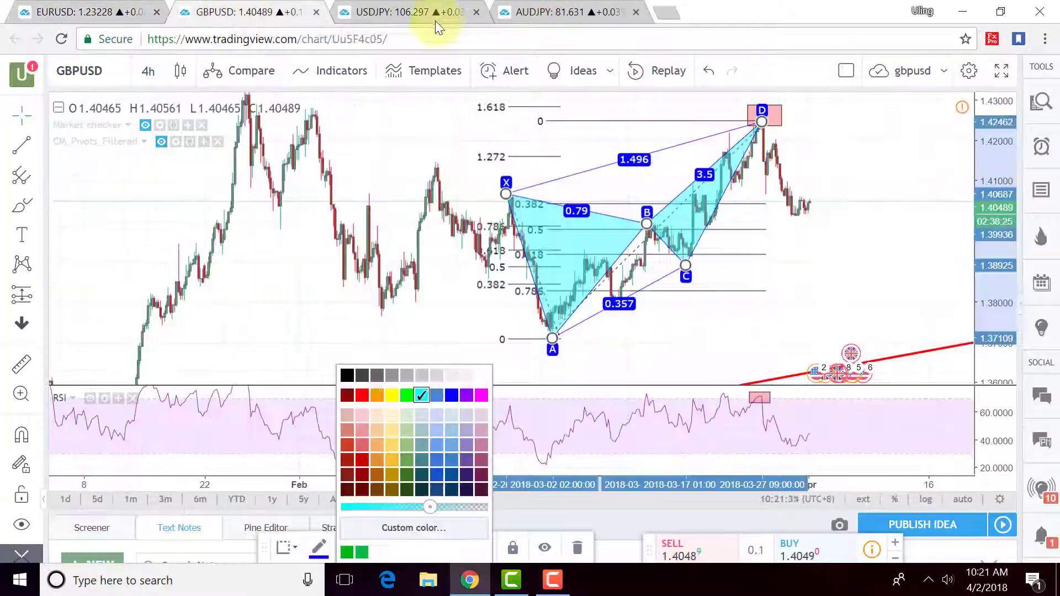
left_click(390, 12)
left_click(243, 12)
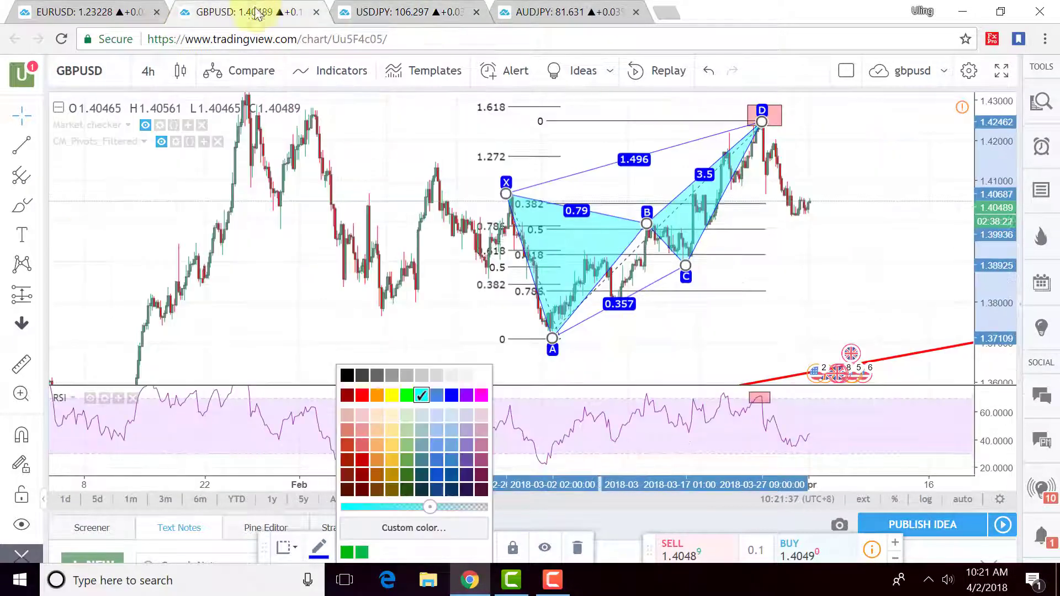
left_click(80, 12)
left_click(230, 10)
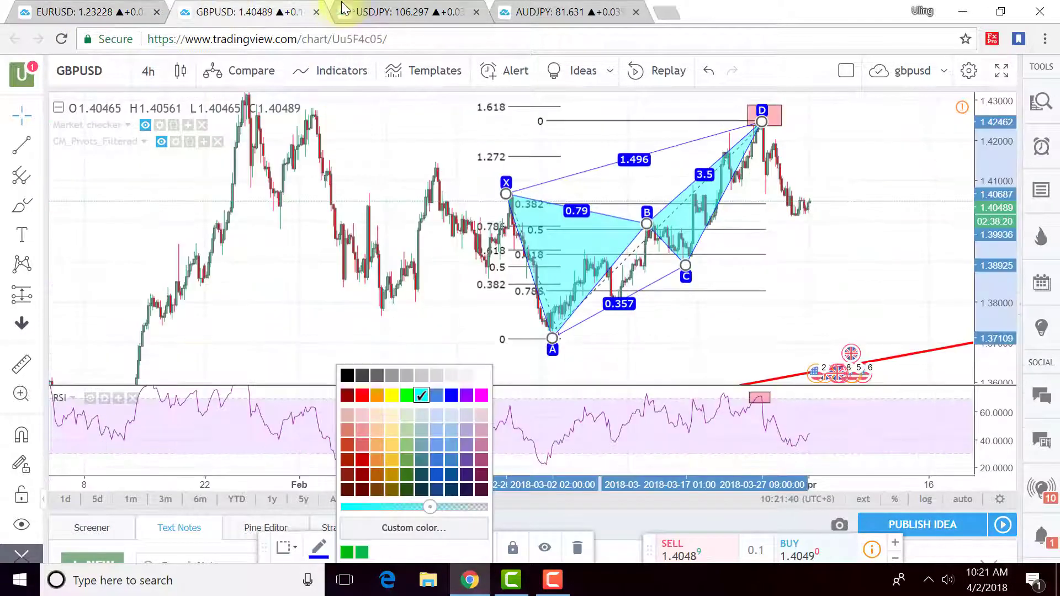
left_click(379, 11)
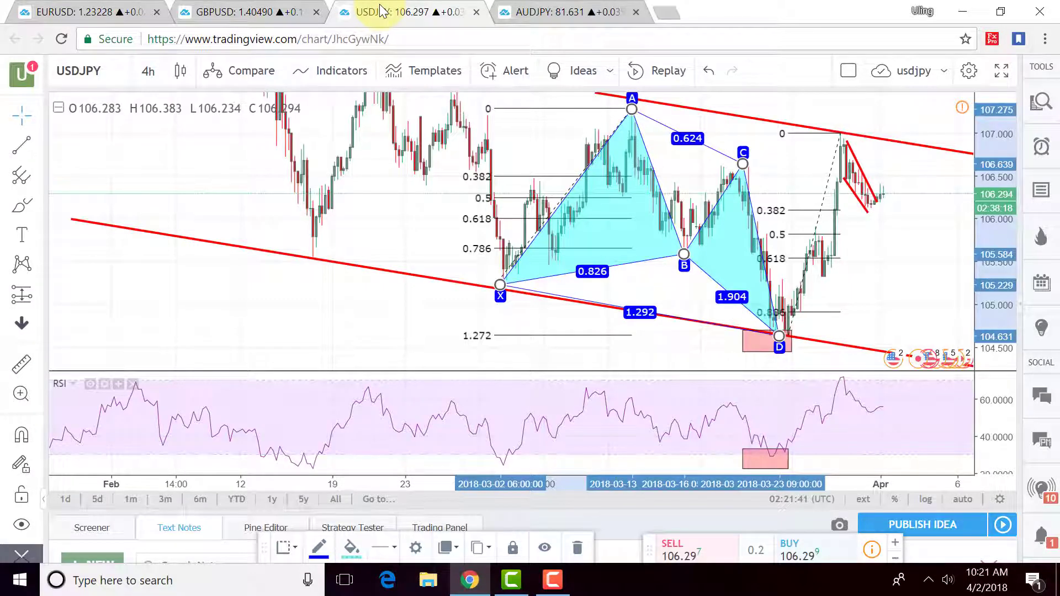
left_click(237, 11)
Switch back to the EURUSD 1-hour chart tab.
left_click(112, 17)
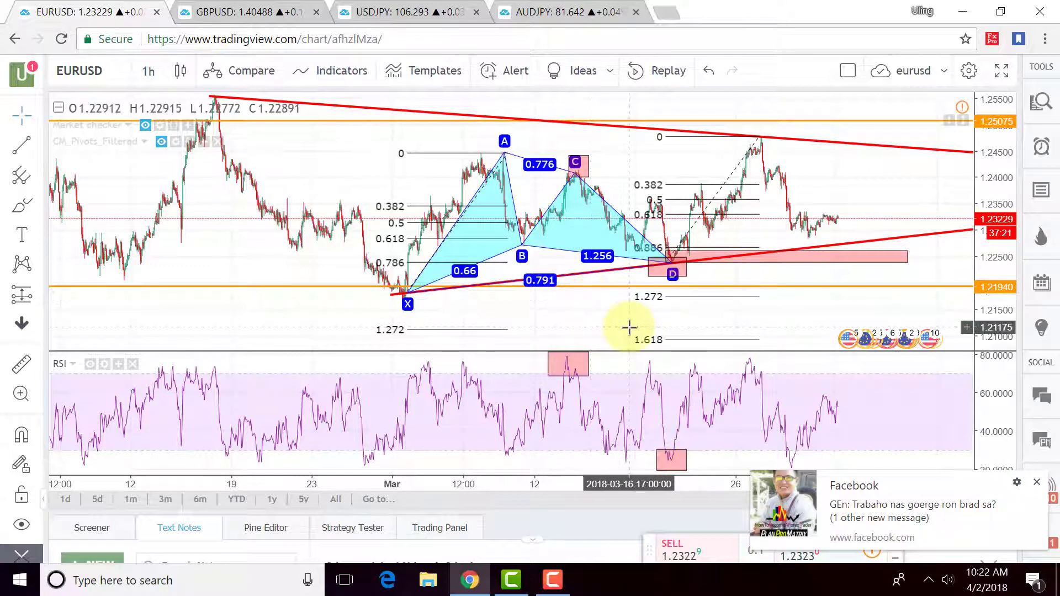
Close the Facebook notification toast at the bottom right of the chart.
left_click(1037, 482)
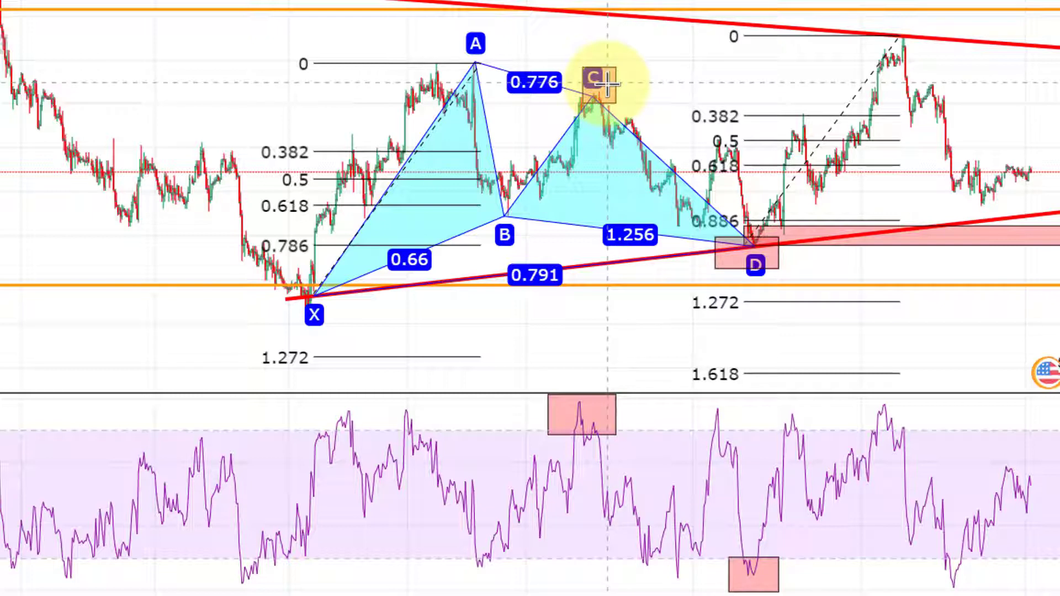
left_click(596, 98)
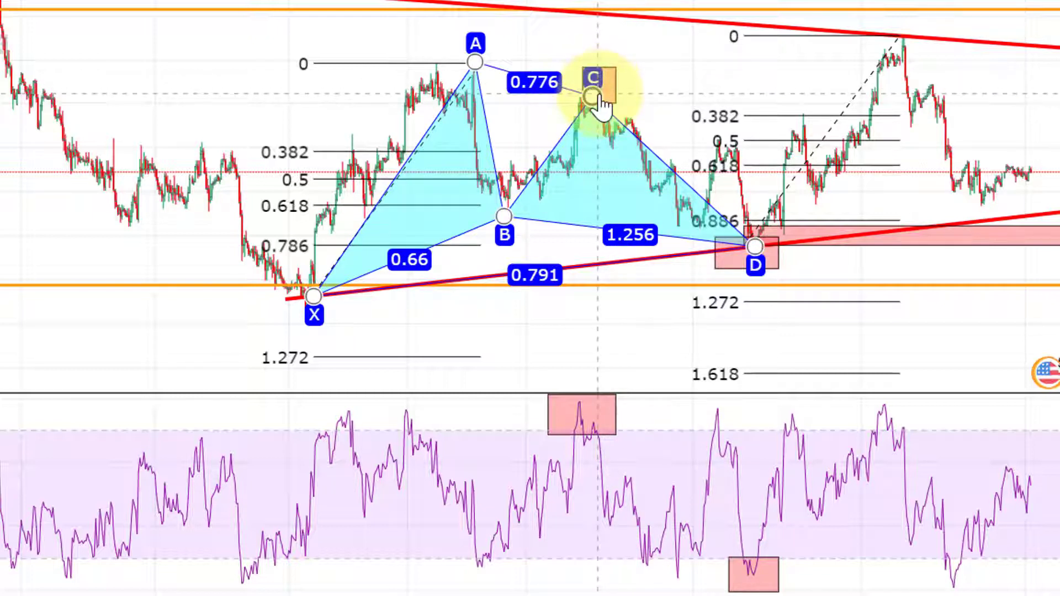
left_click(594, 89)
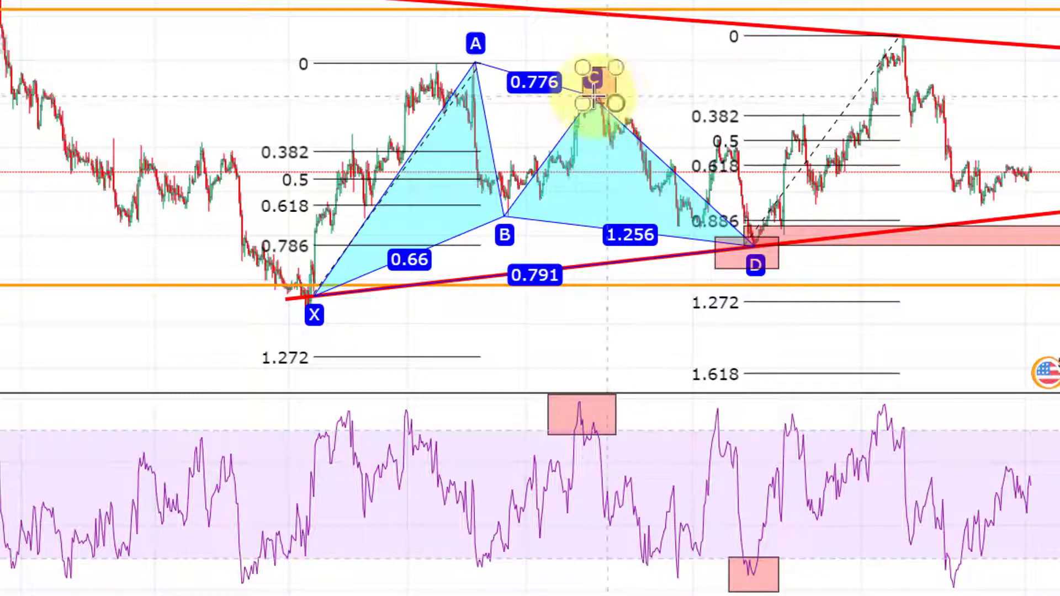
left_click(600, 95)
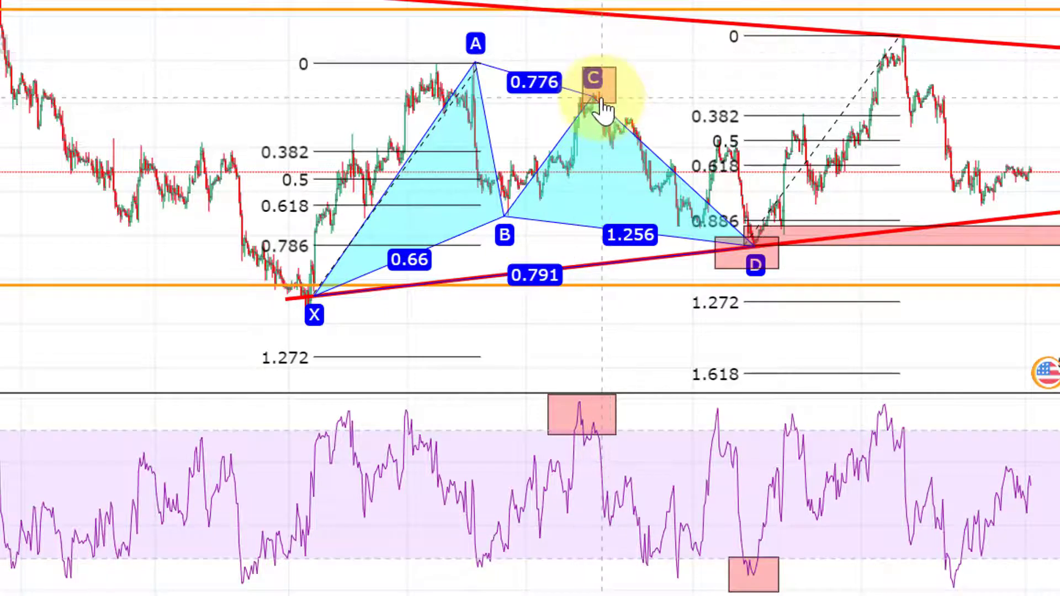
left_click(609, 92)
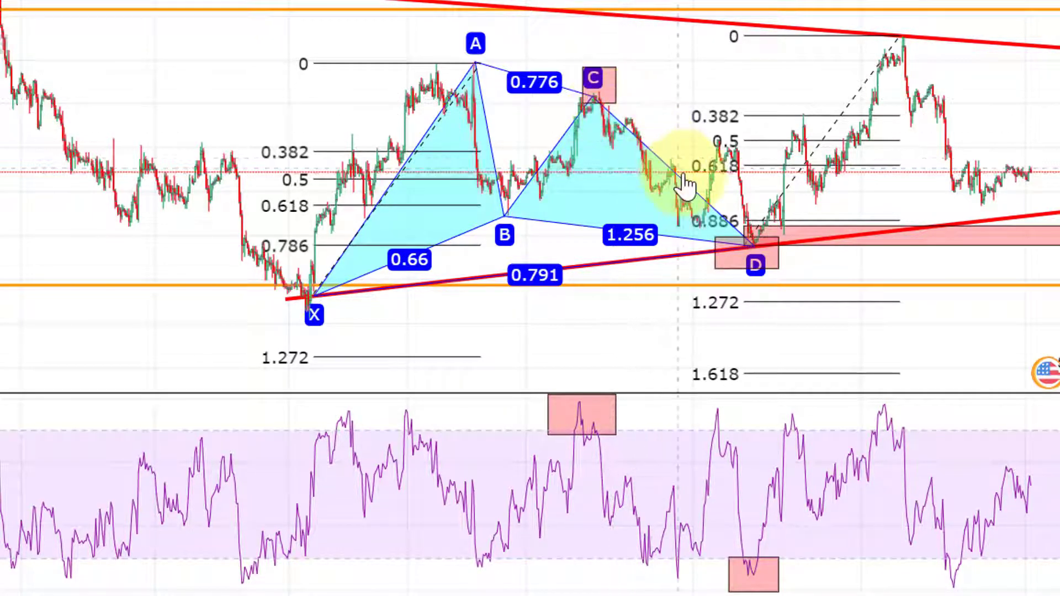
left_click(728, 225)
left_click(703, 438)
left_click(757, 239)
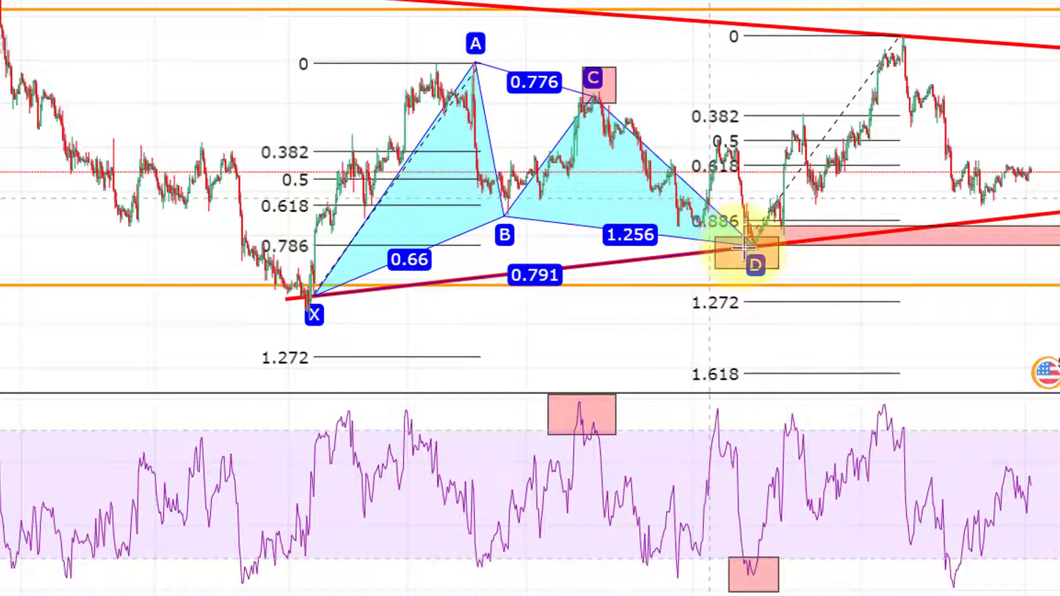
left_click(722, 260)
left_click(343, 337)
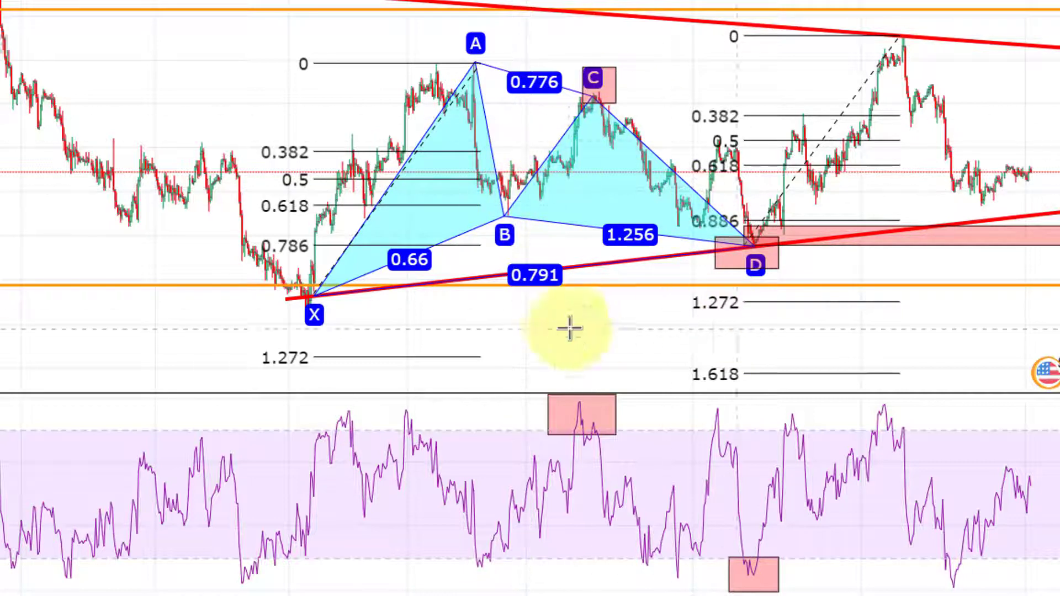
left_click(749, 194)
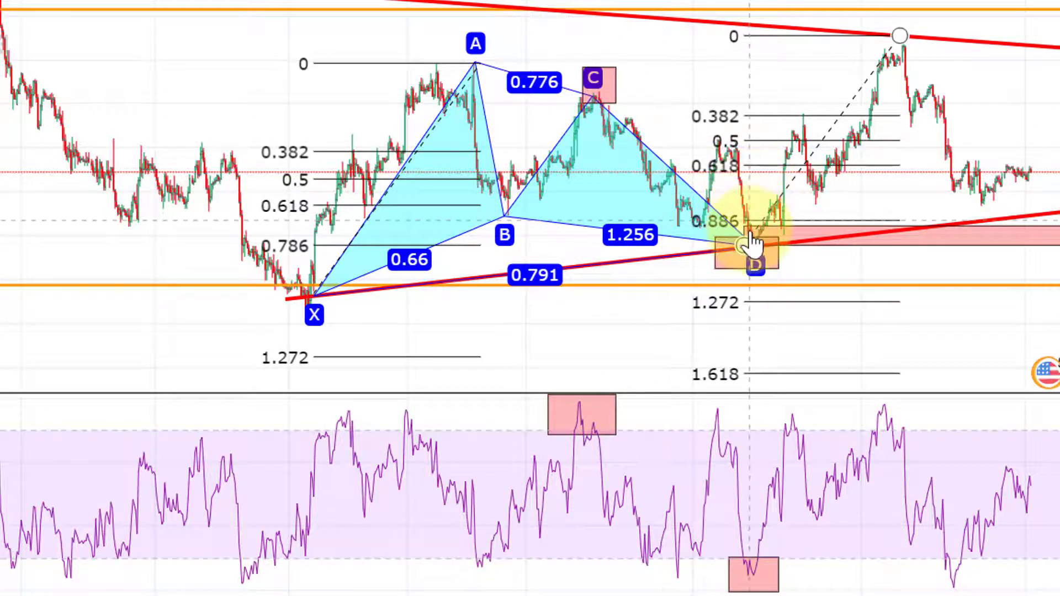
left_click(776, 268)
left_click(749, 569)
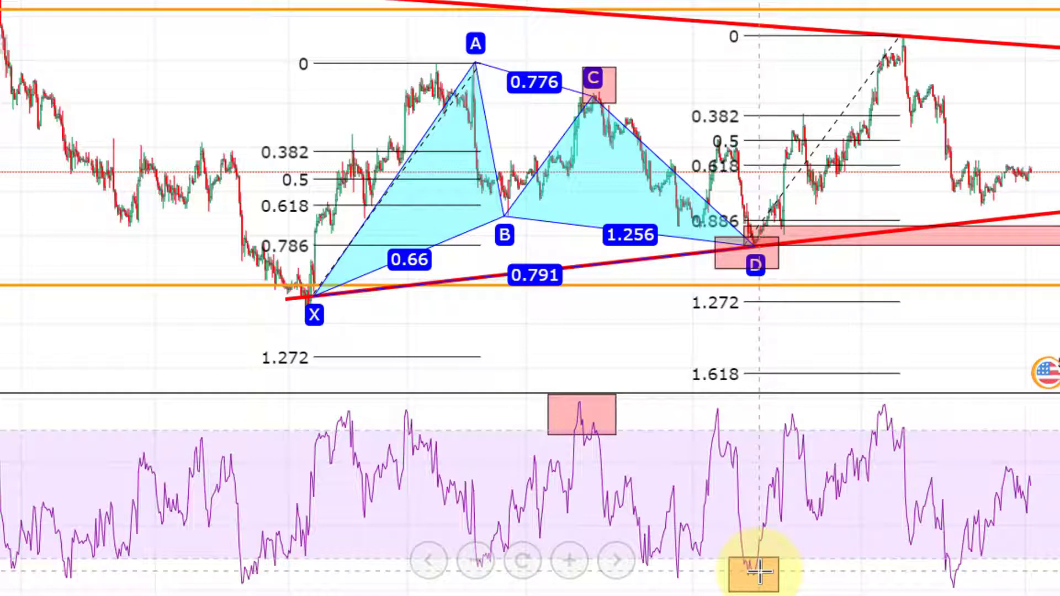
left_click(762, 568)
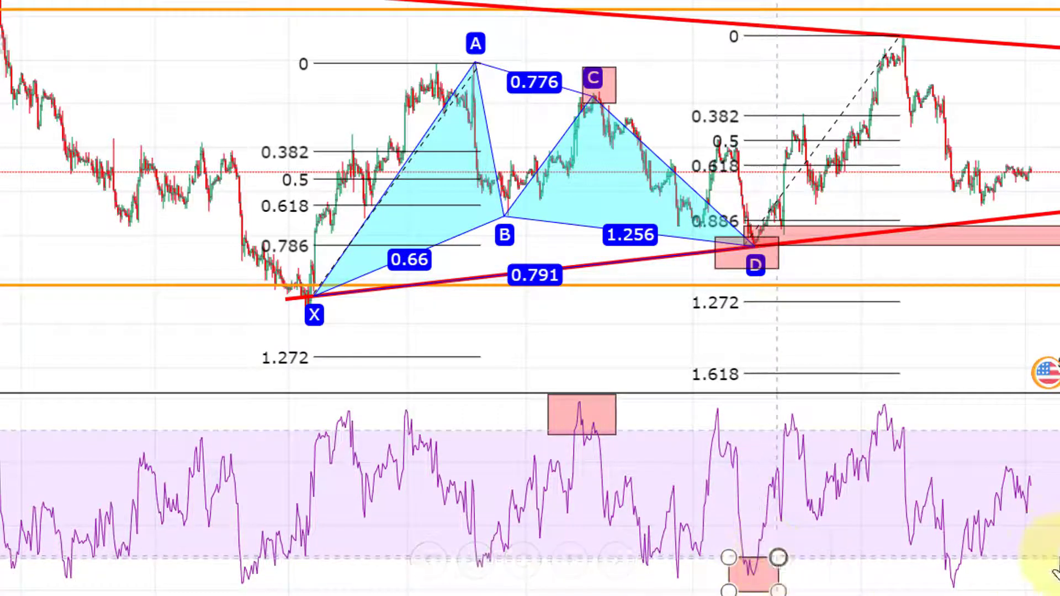
left_click(1022, 544)
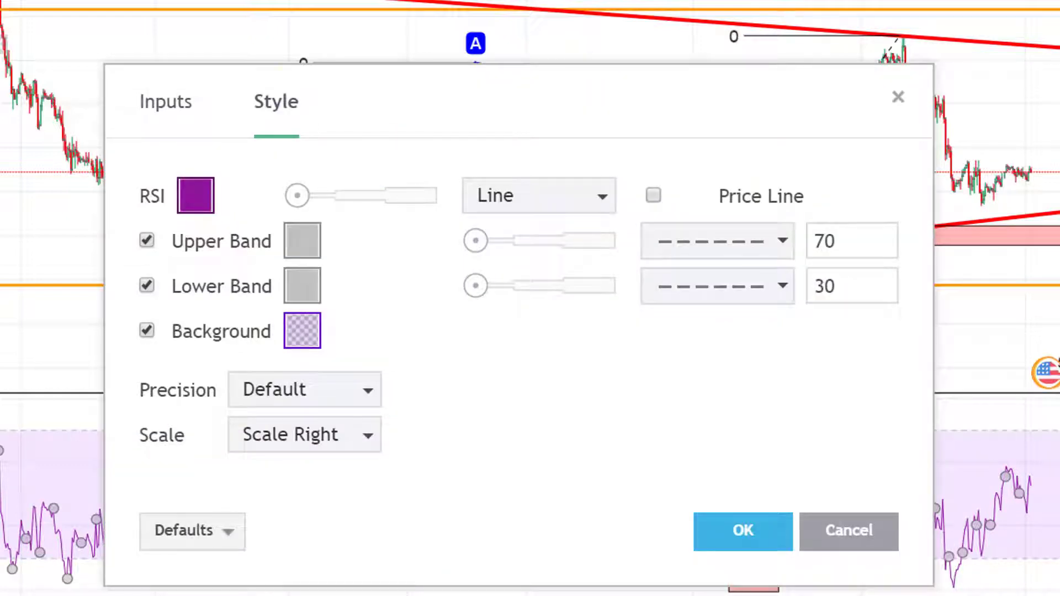
left_click(179, 100)
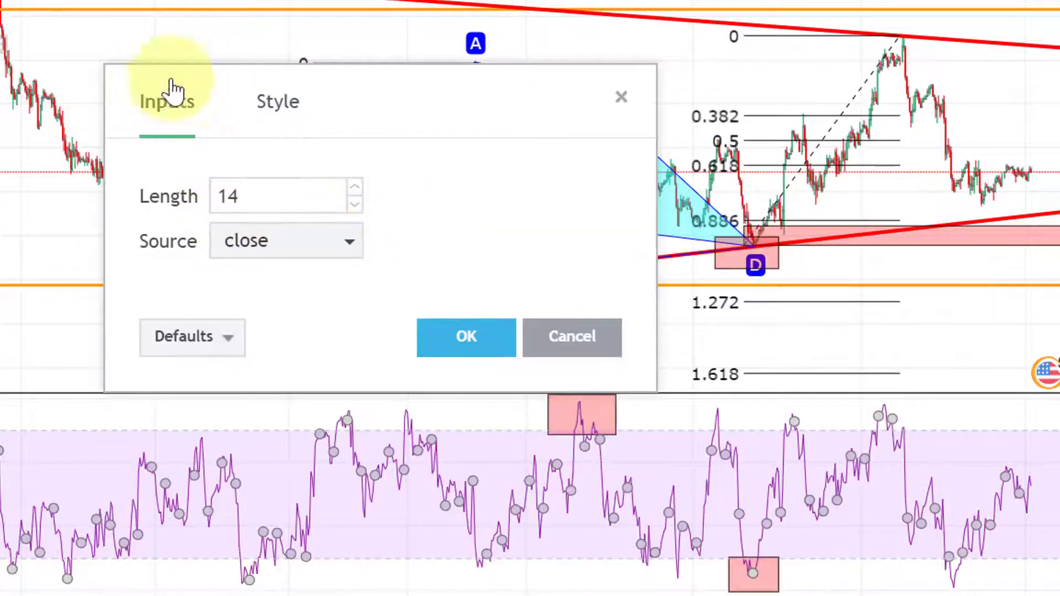
left_click(294, 107)
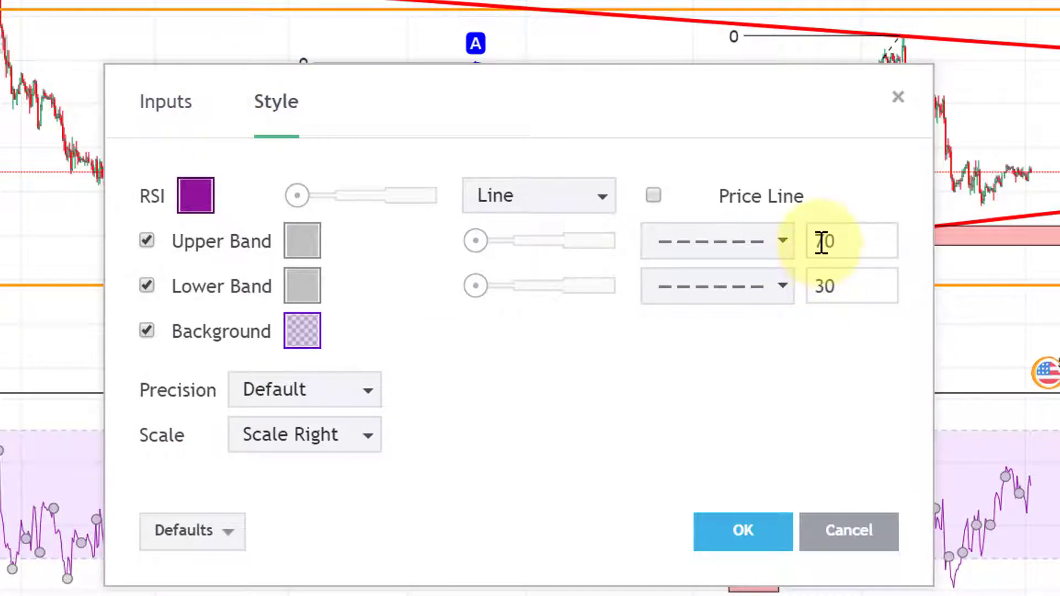
left_click(845, 245)
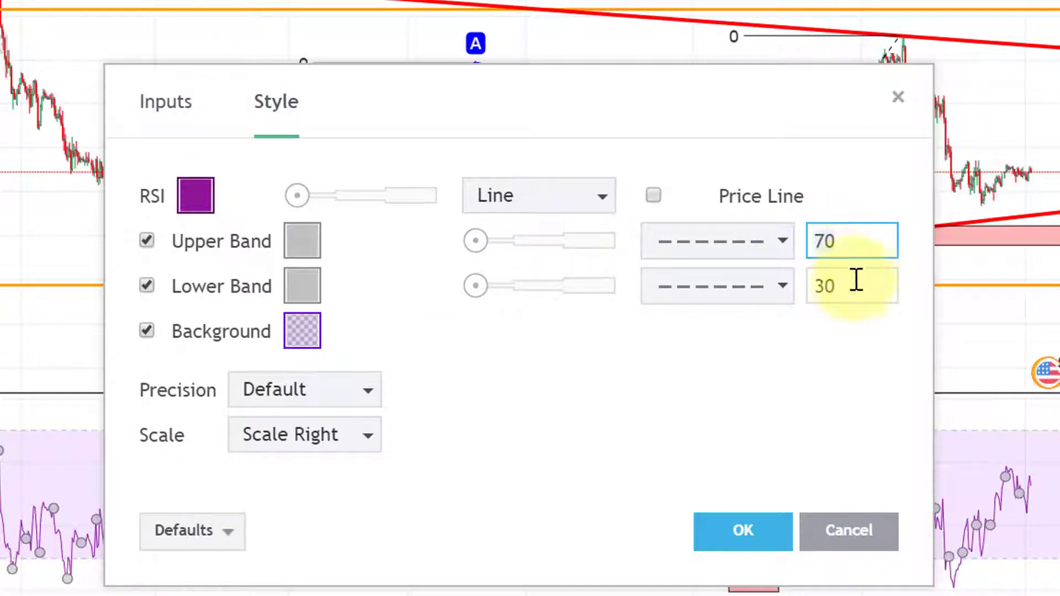
left_click(846, 298)
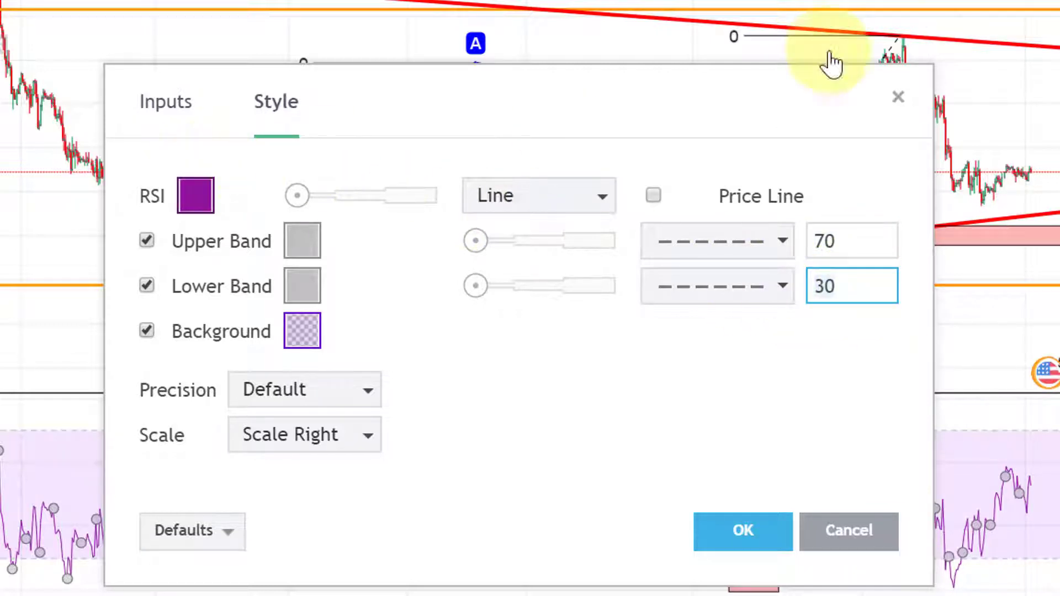
left_click(898, 97)
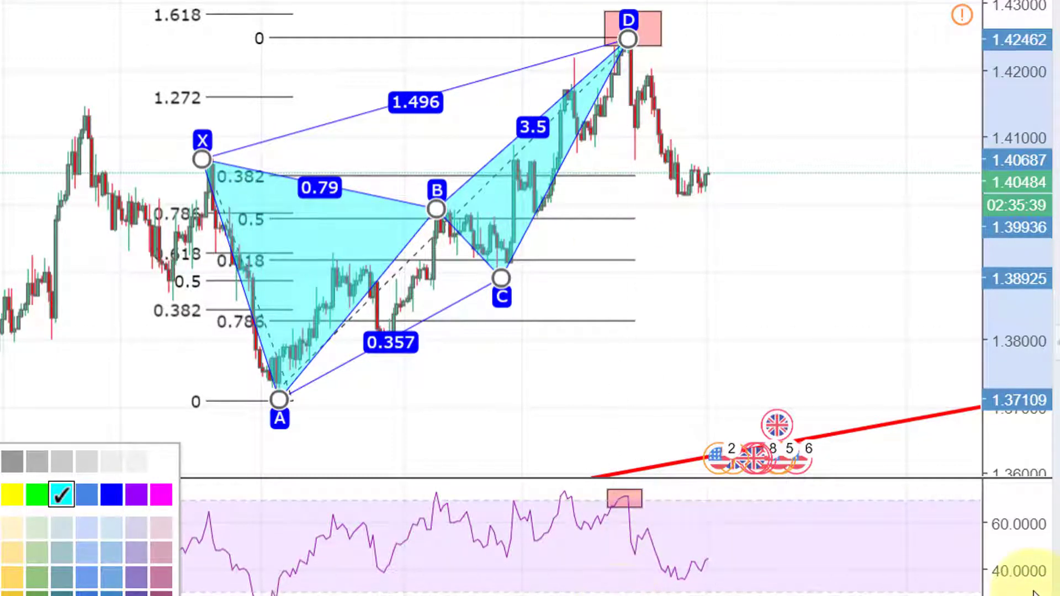
Rescale the RSI pane to reveal its overbought zone, then inspect the D-point box and XABCD pattern.
left_click_drag(1016, 574, 1013, 539)
left_click_drag(832, 542, 804, 583)
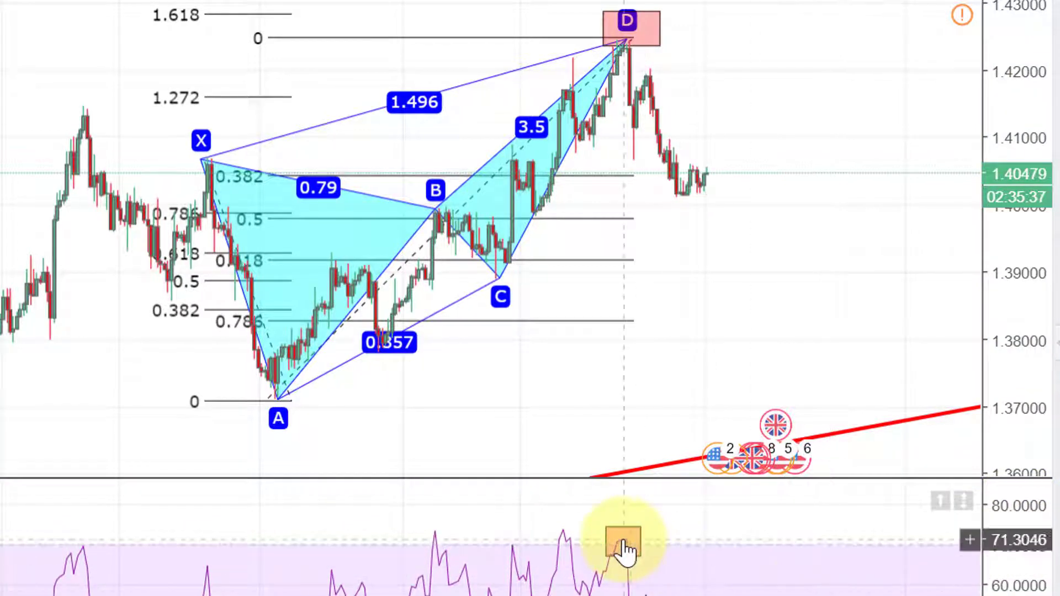
left_click(635, 25)
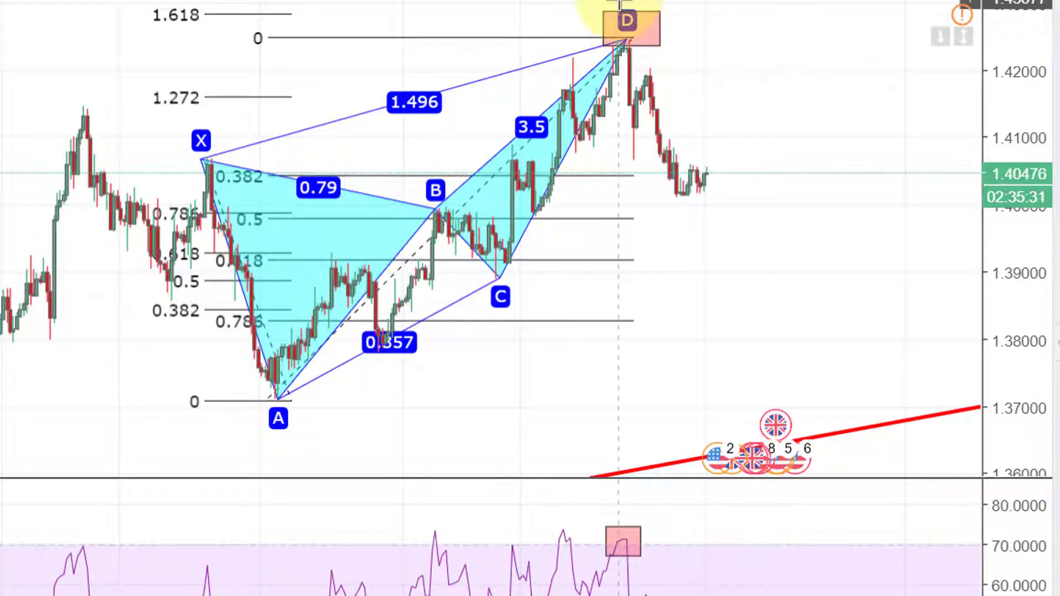
left_click(627, 32)
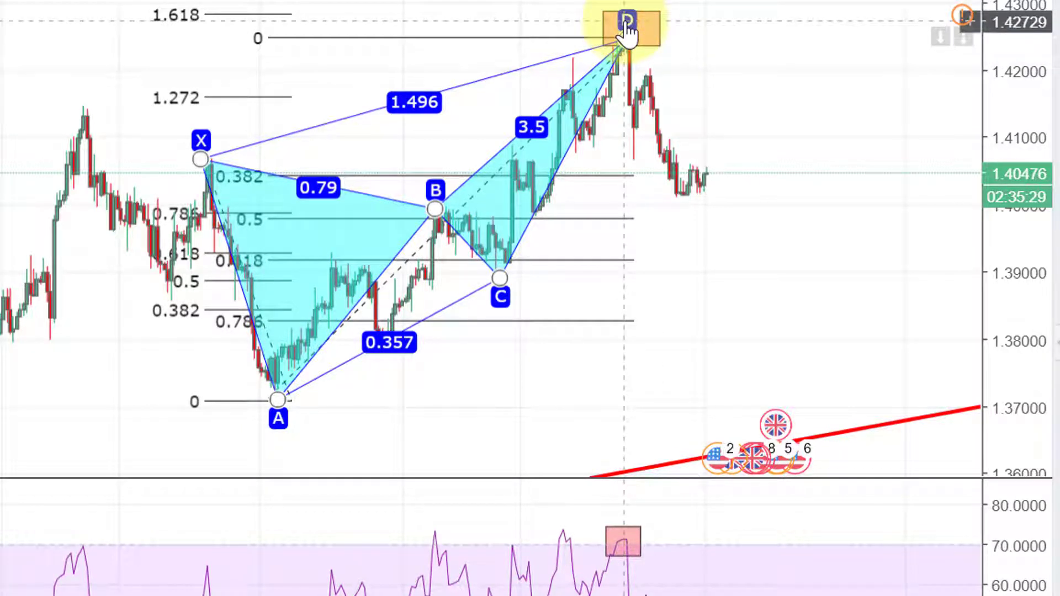
left_click(683, 175)
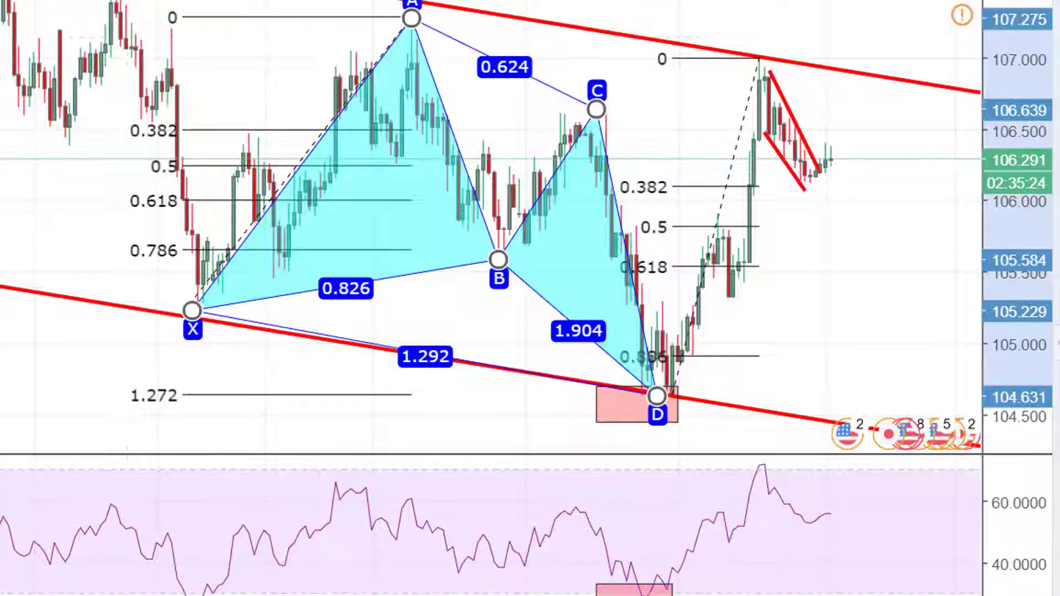
Pan and rescale the USDJPY chart, then inspect the D-point box and Fibonacci retracement drawing.
left_click_drag(272, 357, 75, 337)
scroll(154, 406, "up", 3)
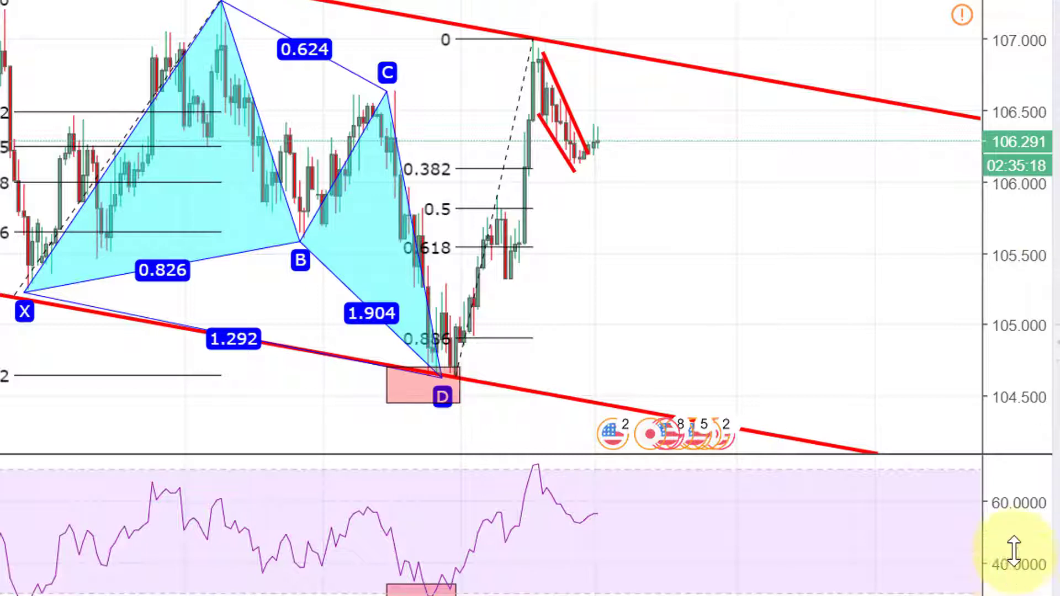
left_click_drag(1013, 551, 965, 492)
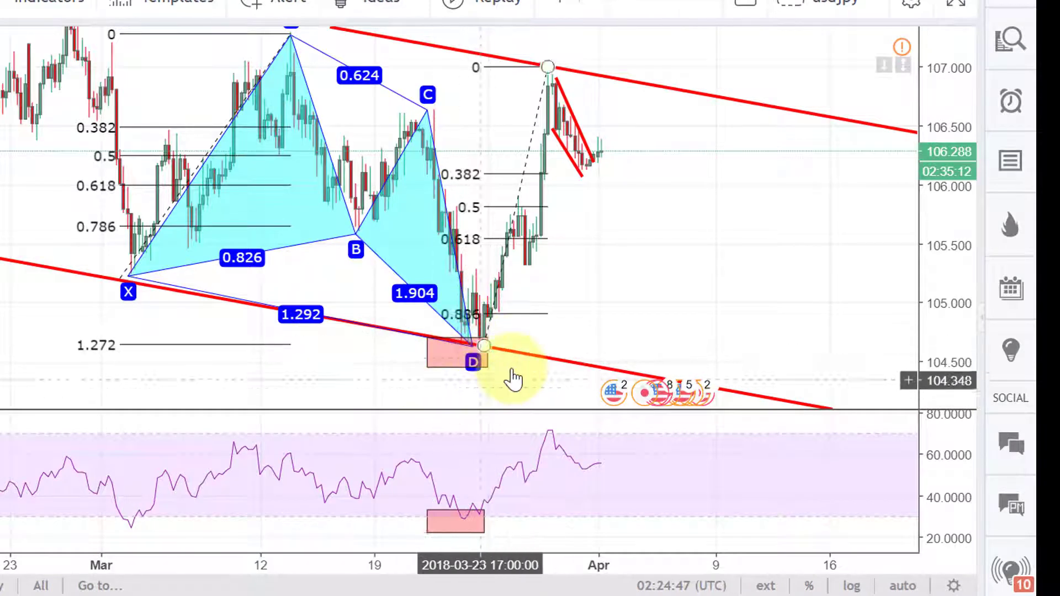
left_click(465, 361)
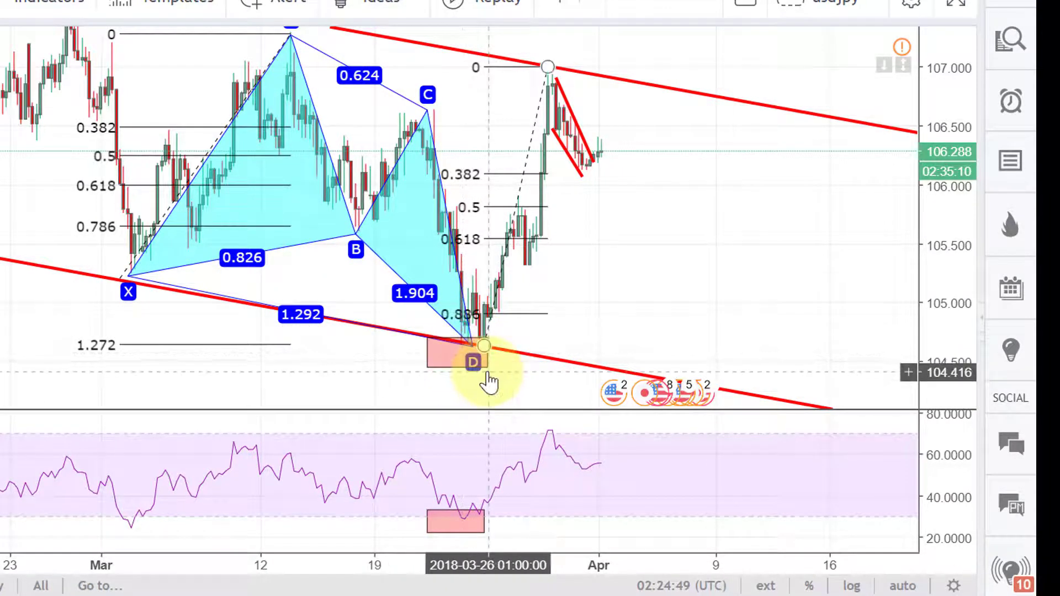
left_click(485, 304)
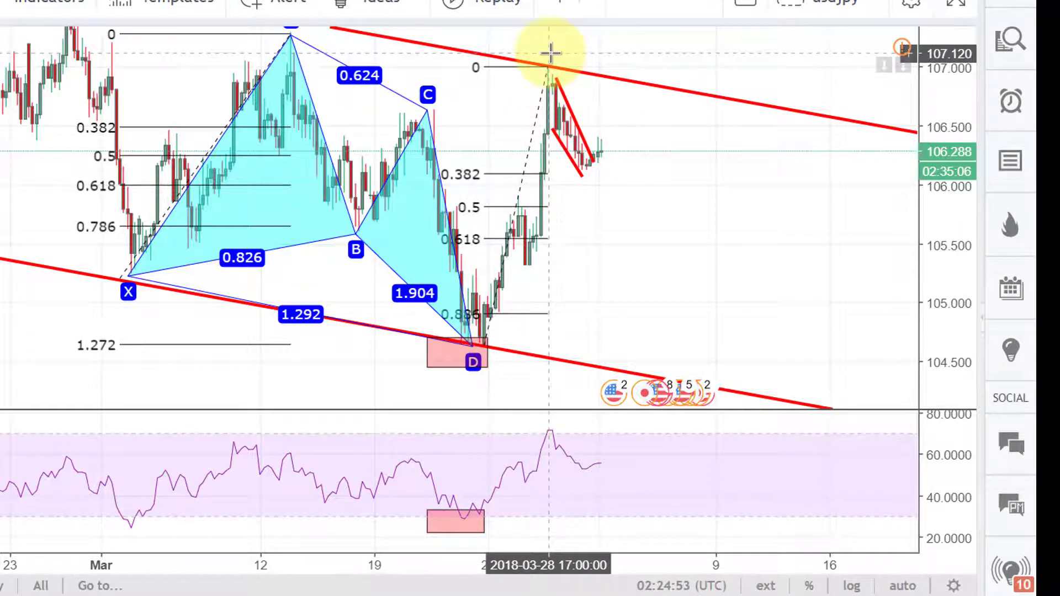
left_click(476, 320)
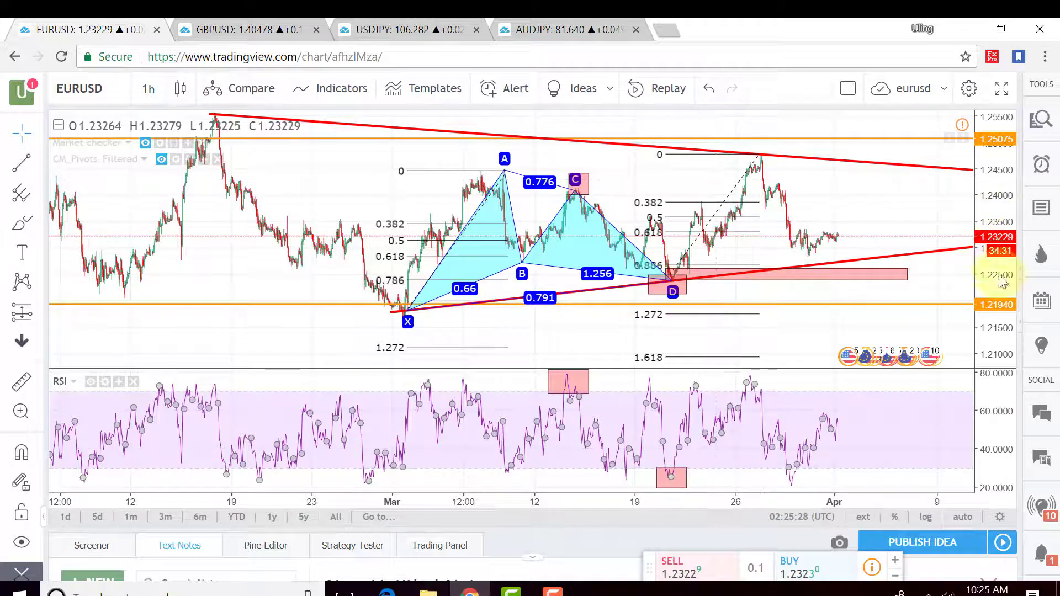
Stretch the chart's price scale, then open a new browser tab beside the AUDJPY tab.
left_click_drag(1004, 301, 989, 343)
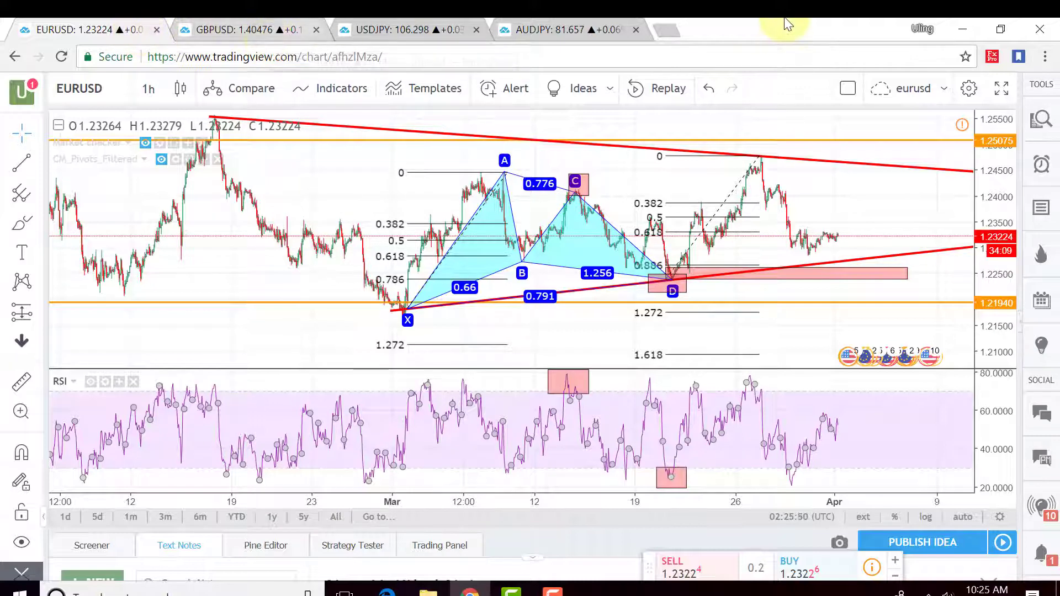
left_click(675, 29)
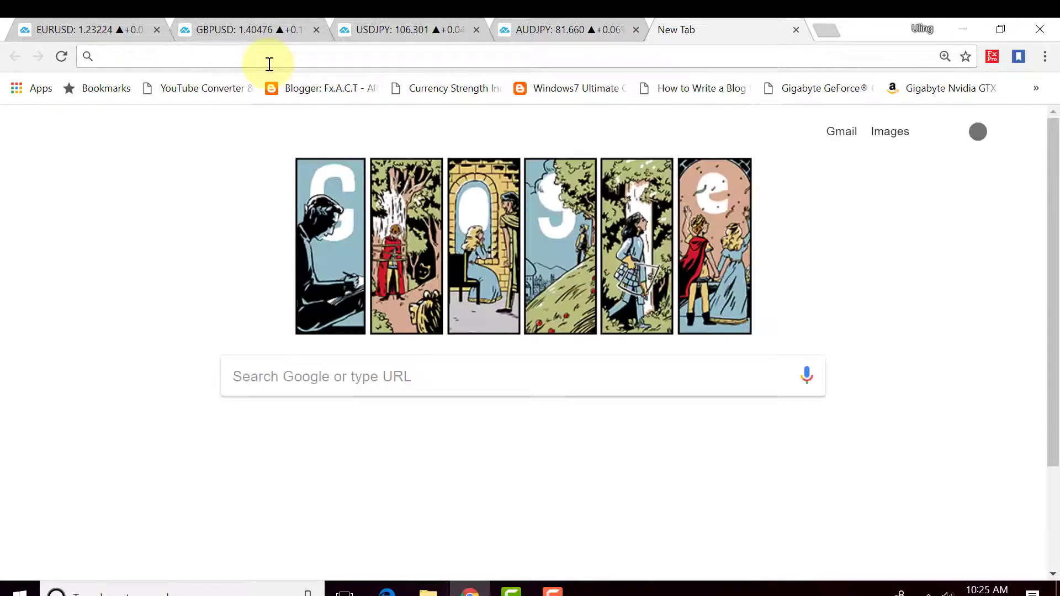
Load the YouTube website from the address bar.
type("youtube.com")
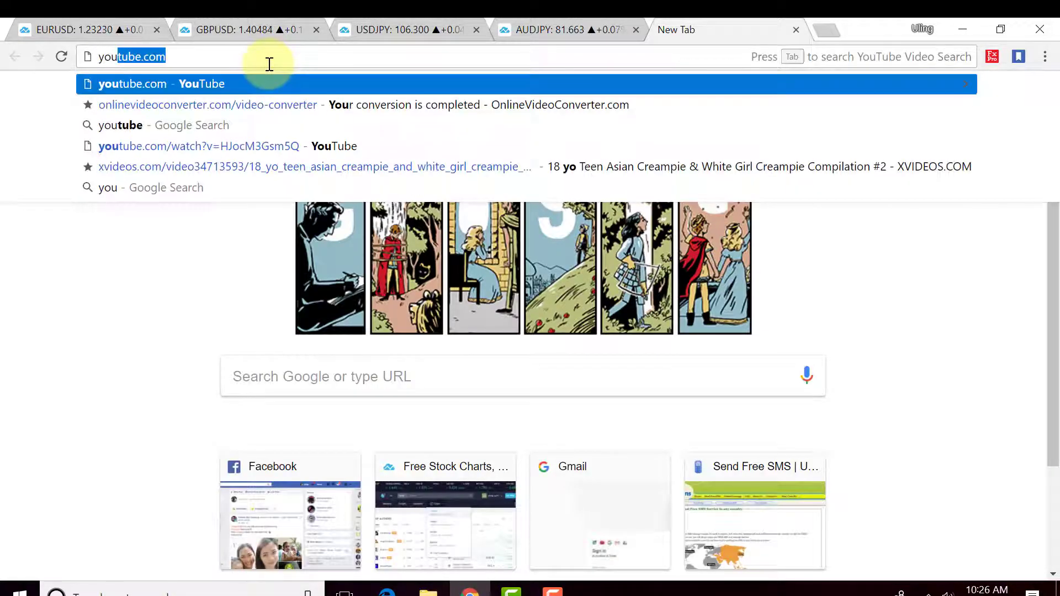
key("Return")
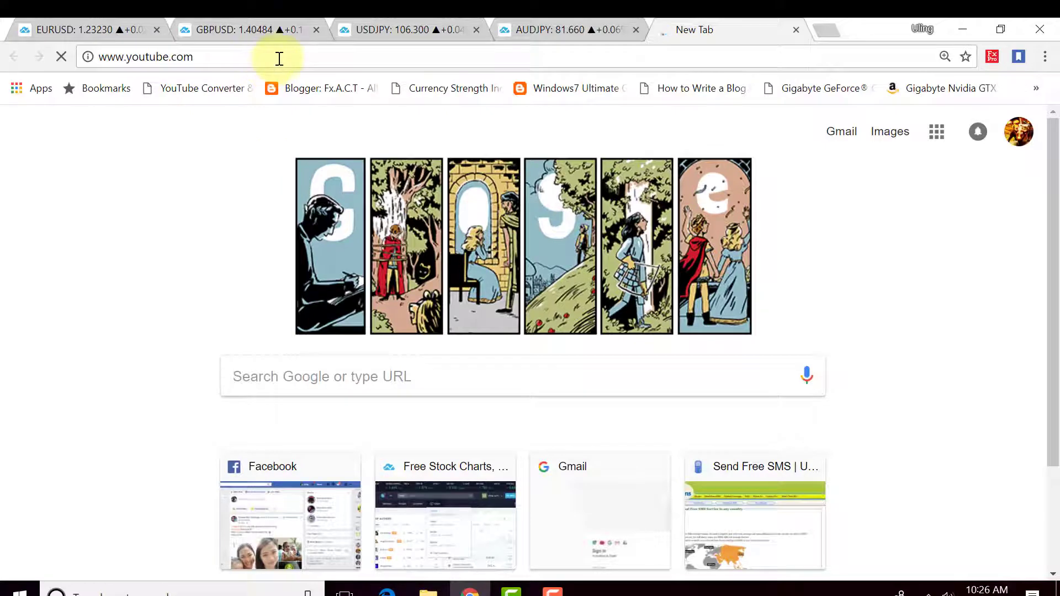
left_click(314, 57)
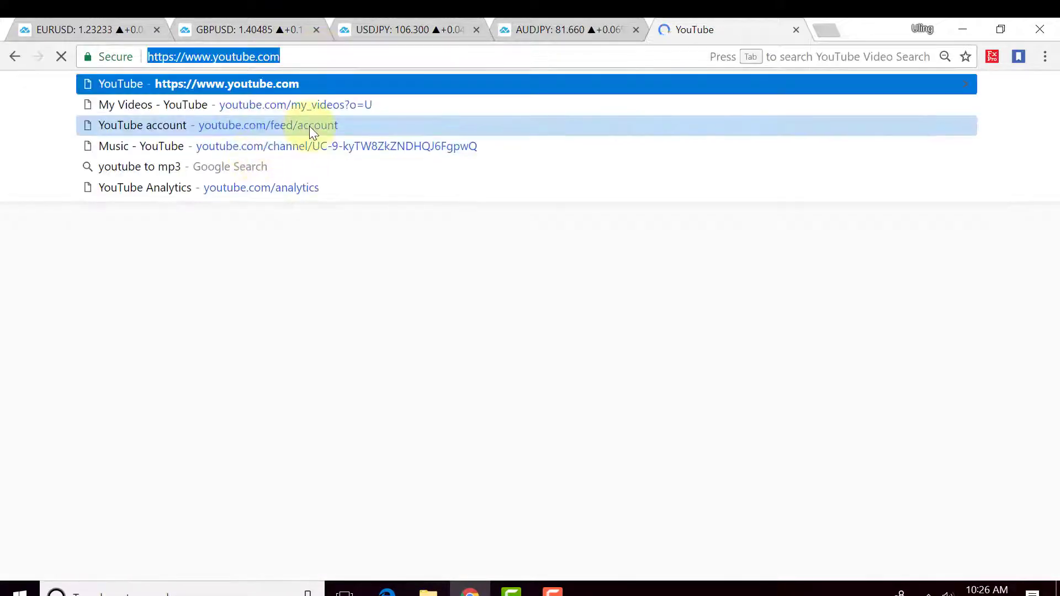
Search YouTube for the forex trading channel's name.
left_click(366, 95)
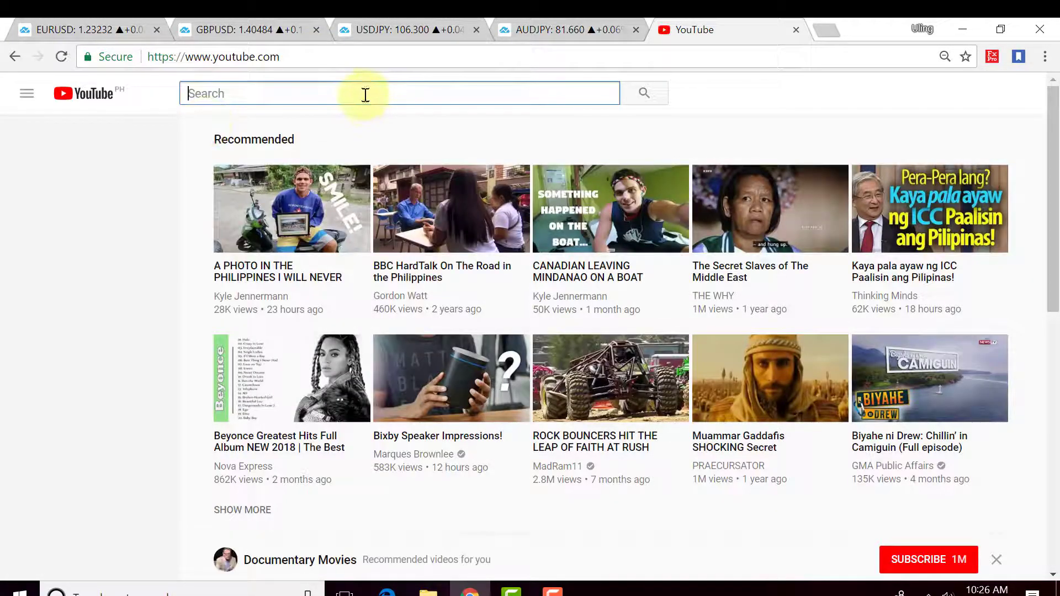
type("uling ")
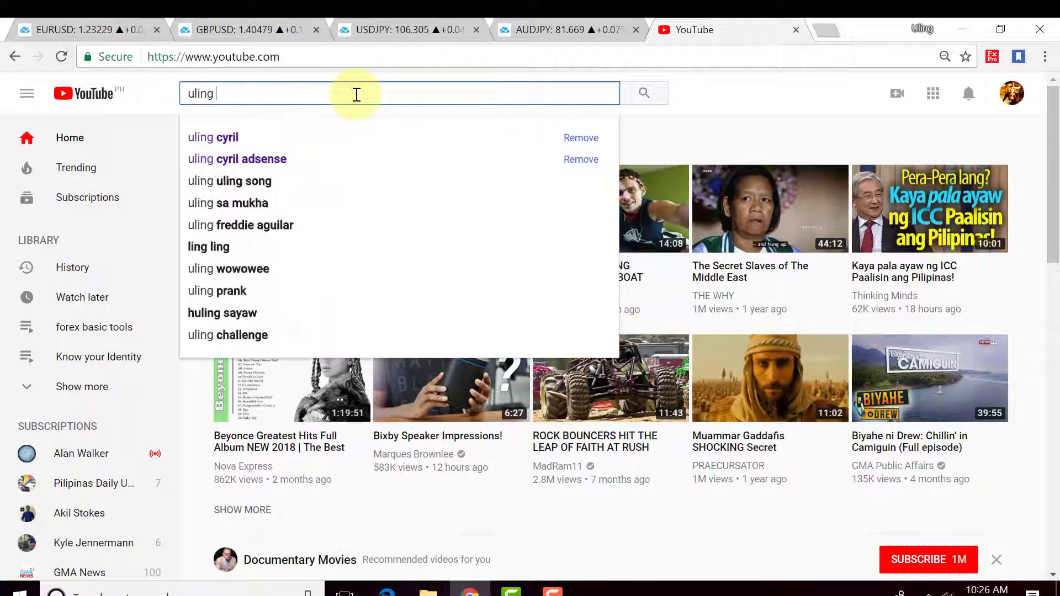
type("cyril")
key("Return")
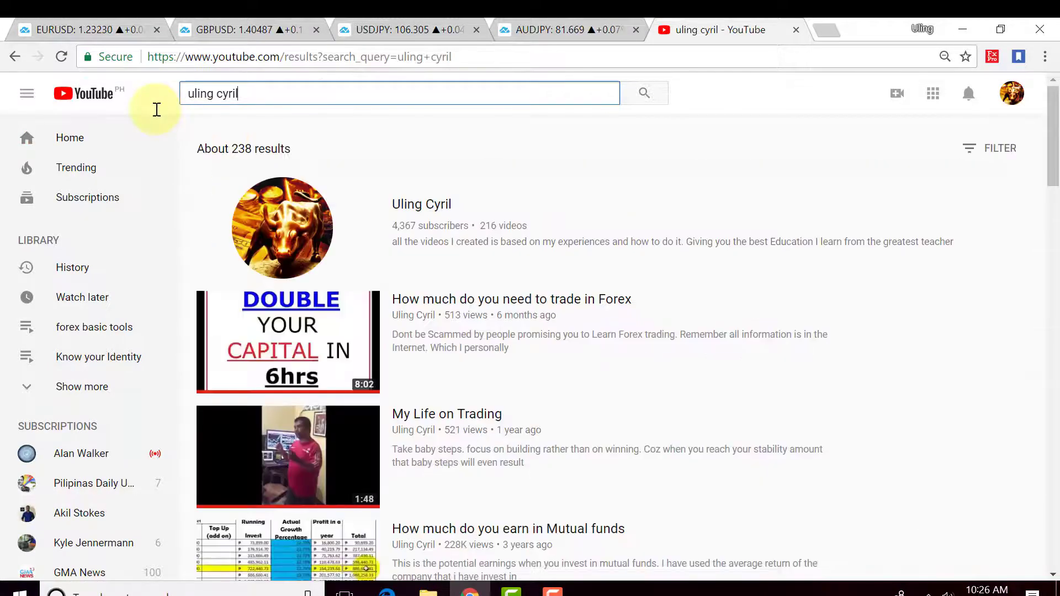
Open the 'forex basic tools' playlist from the channel's Playlists tab and pause the pre-roll ad.
left_click(436, 208)
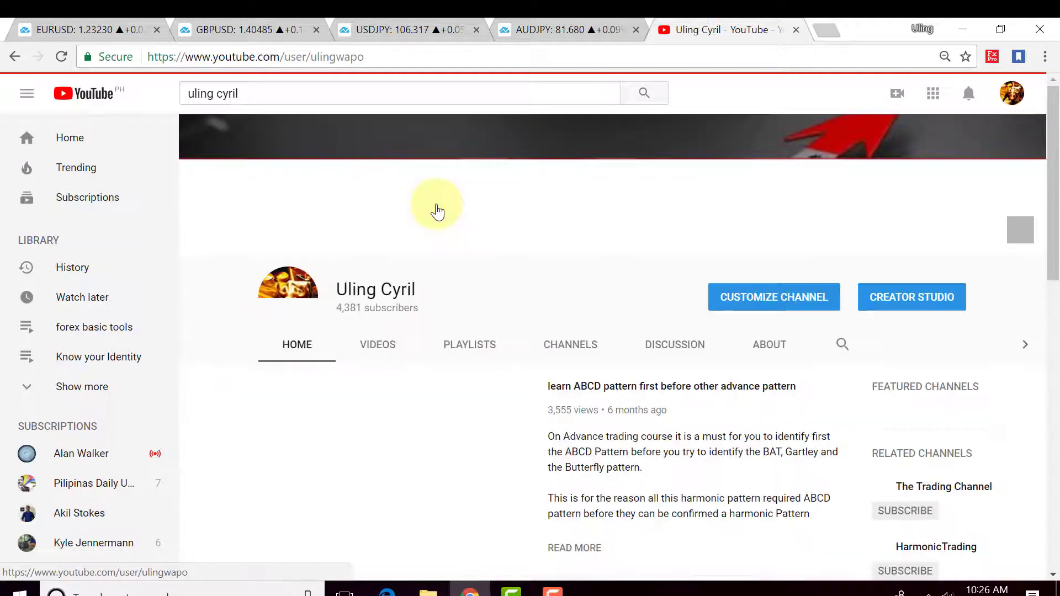
left_click(469, 352)
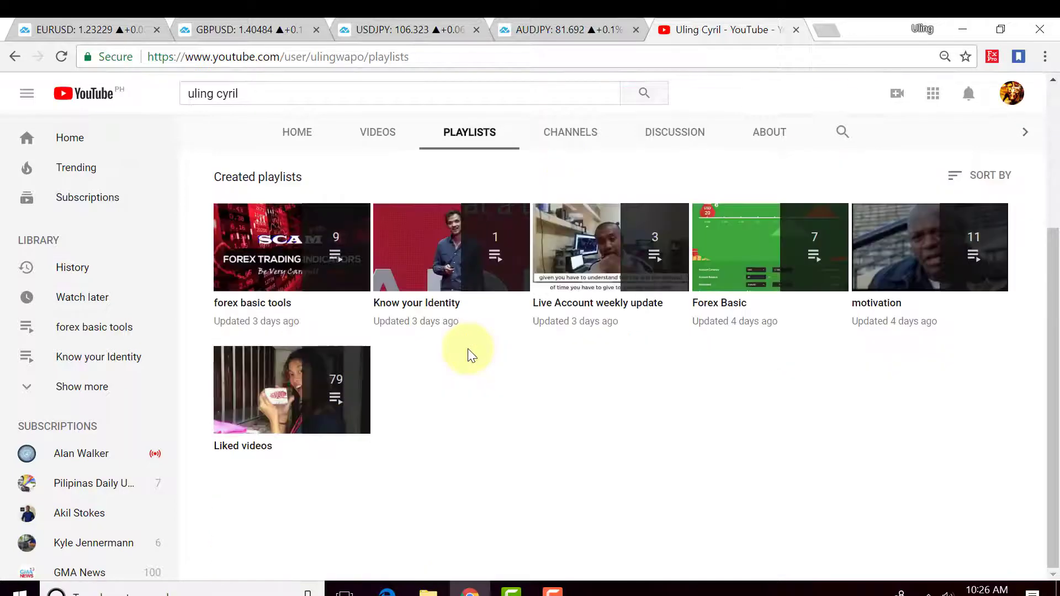
scroll(468, 353, "up", 3)
scroll(469, 356, "down", 2)
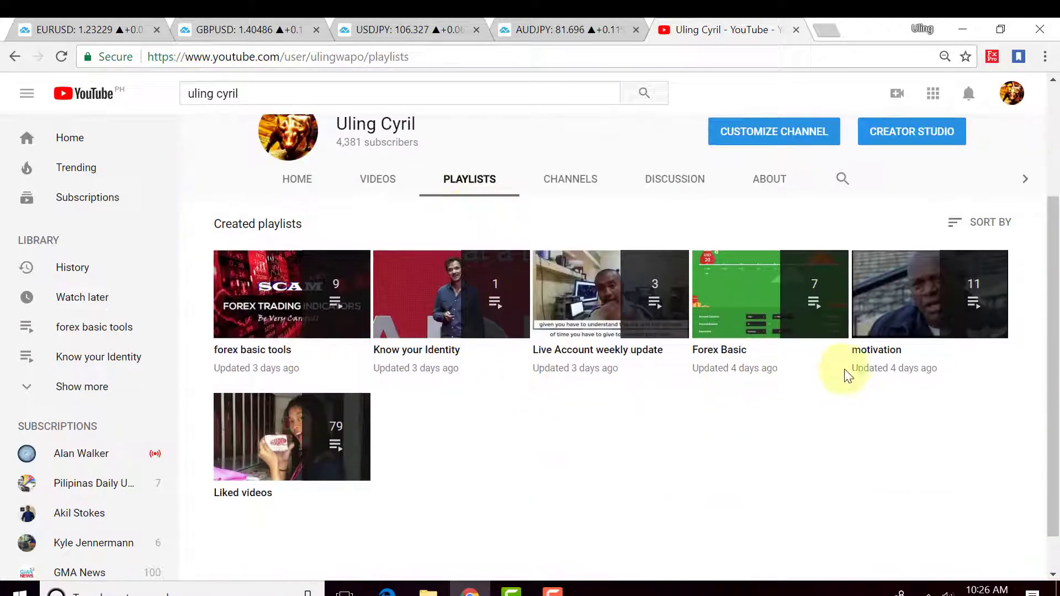
left_click(278, 356)
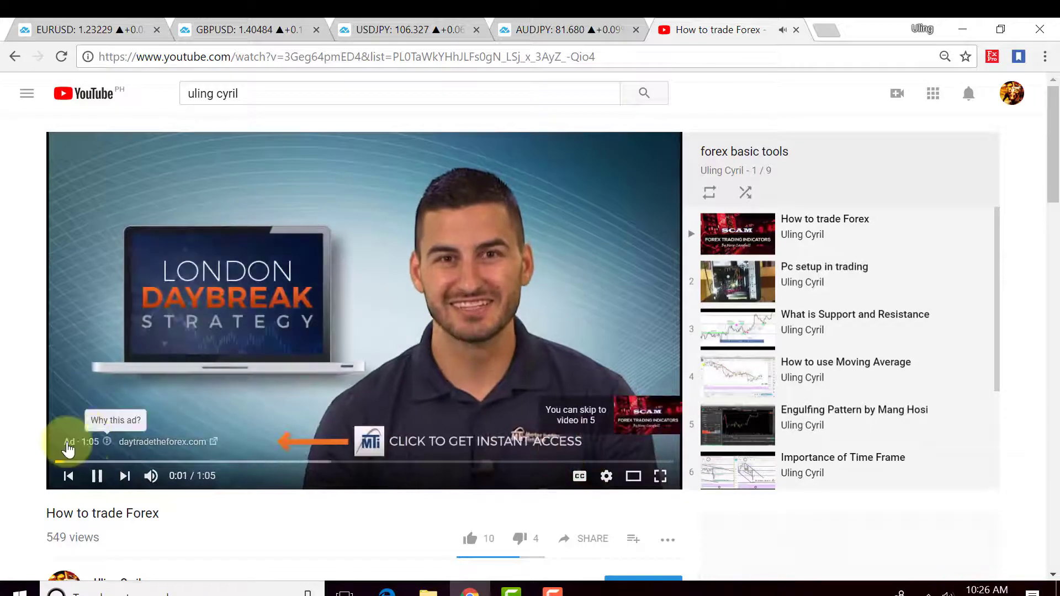
left_click(96, 476)
scroll(816, 255, "down", 3)
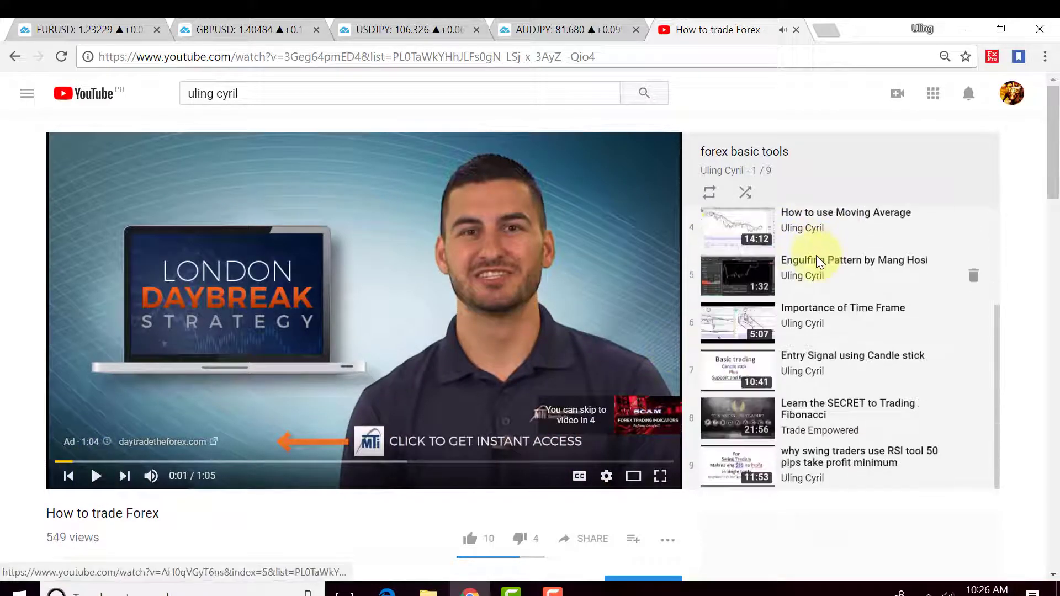